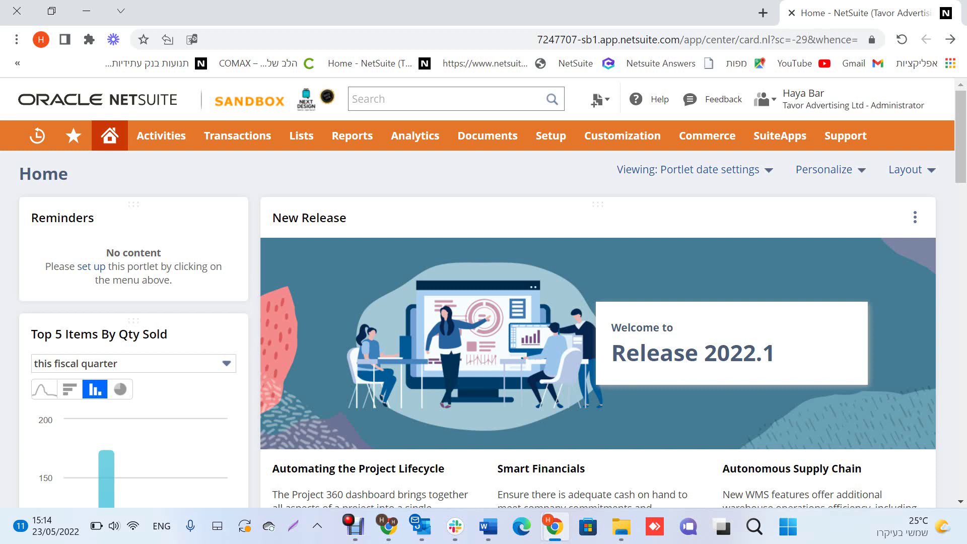
Start a new inbound shipment record from the purchase transactions
mouse_move(237, 135)
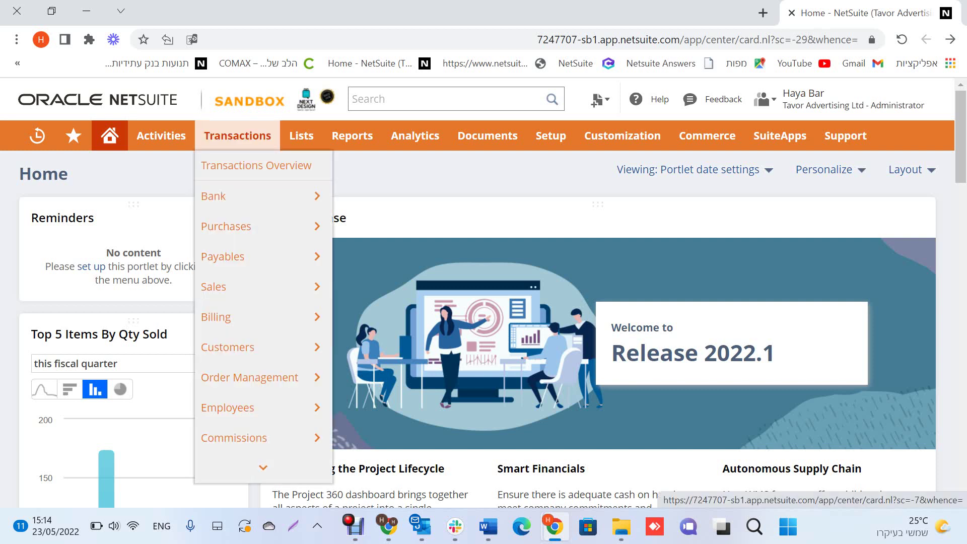
mouse_move(262, 226)
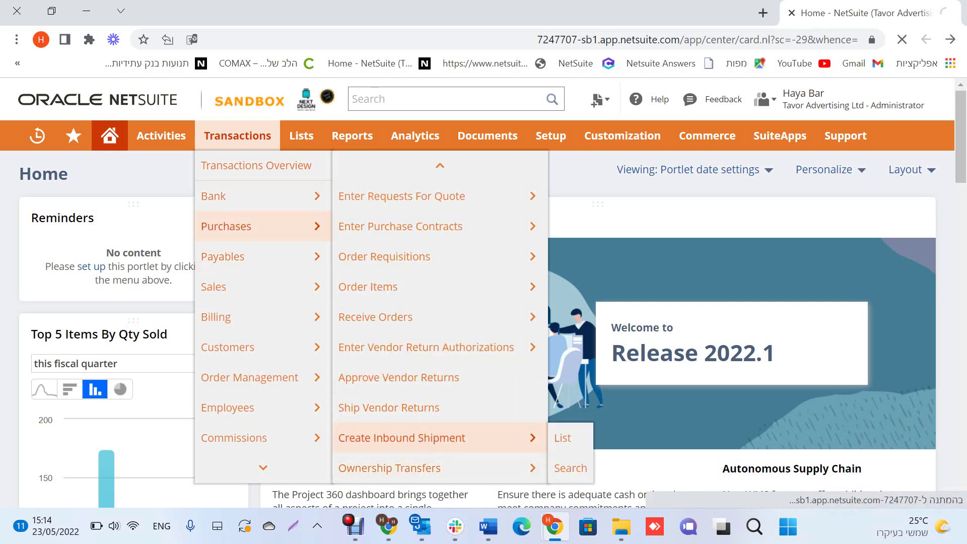
click(402, 438)
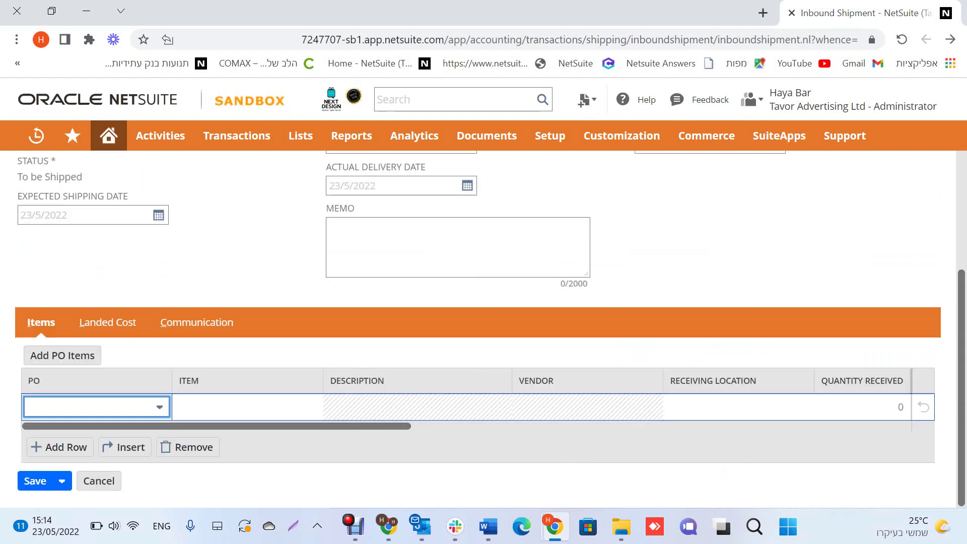
scroll(483, 327, up, 4)
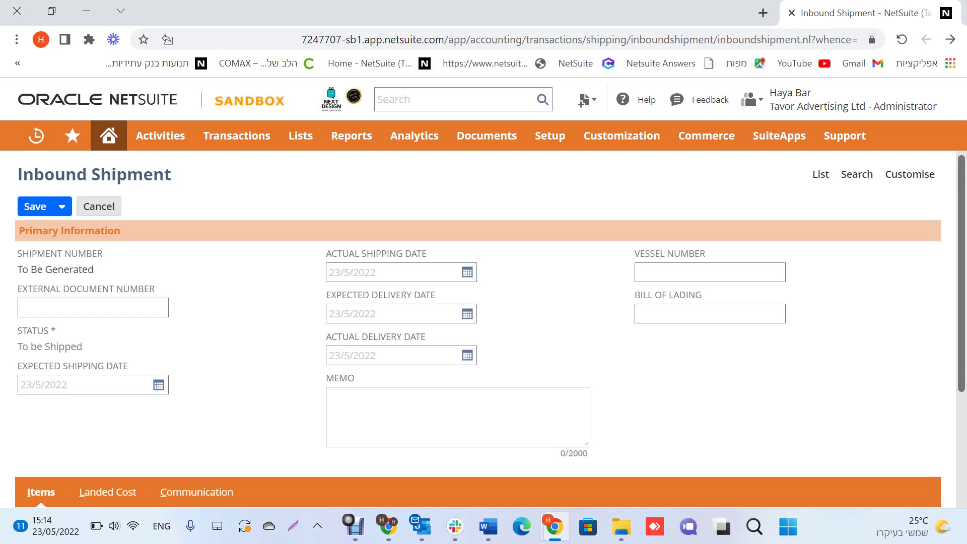
Start adding PO items and filter by the vendors ספק שירות ישראלי, (HUA SO) YUNG GUAN and HANGZHOU PROSTAR ENTERPRISES
scroll(478, 328, down, 3)
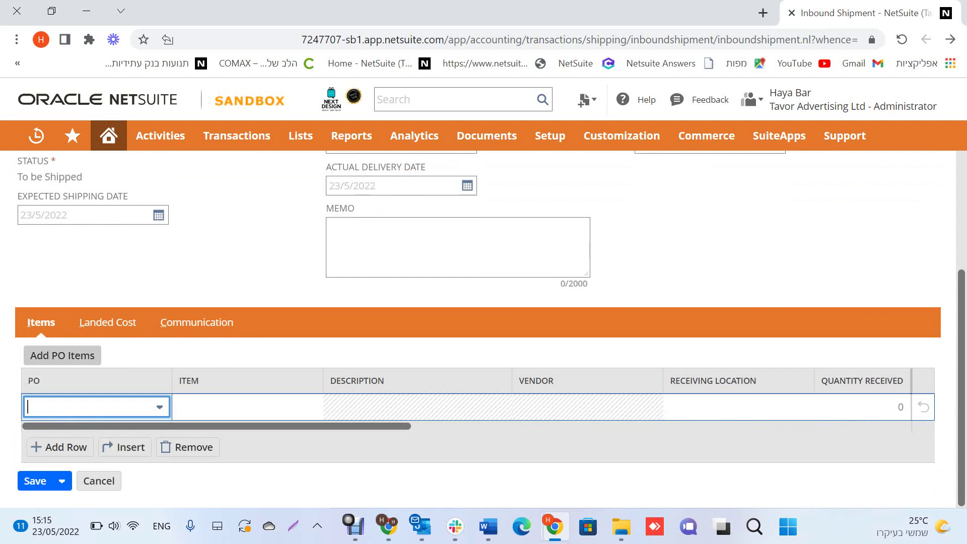
click(63, 356)
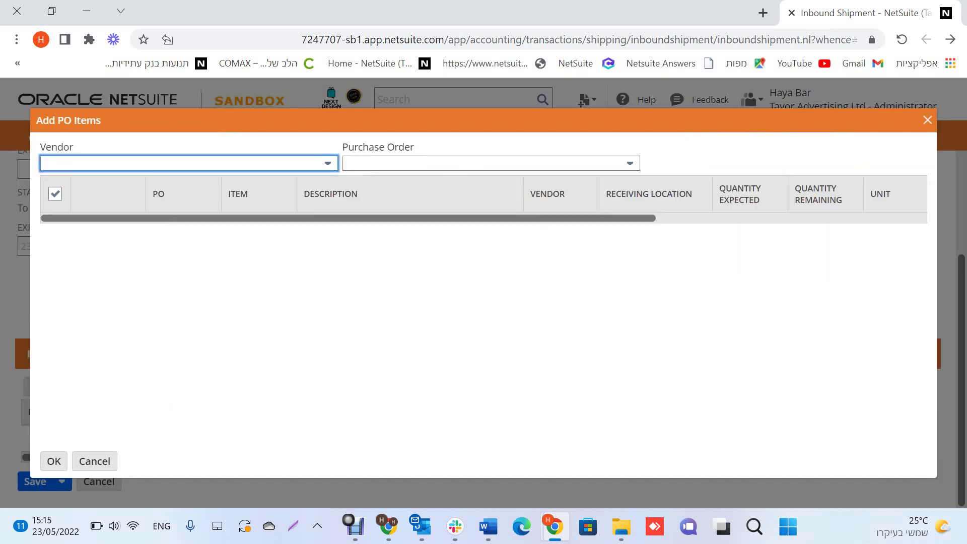
click(189, 163)
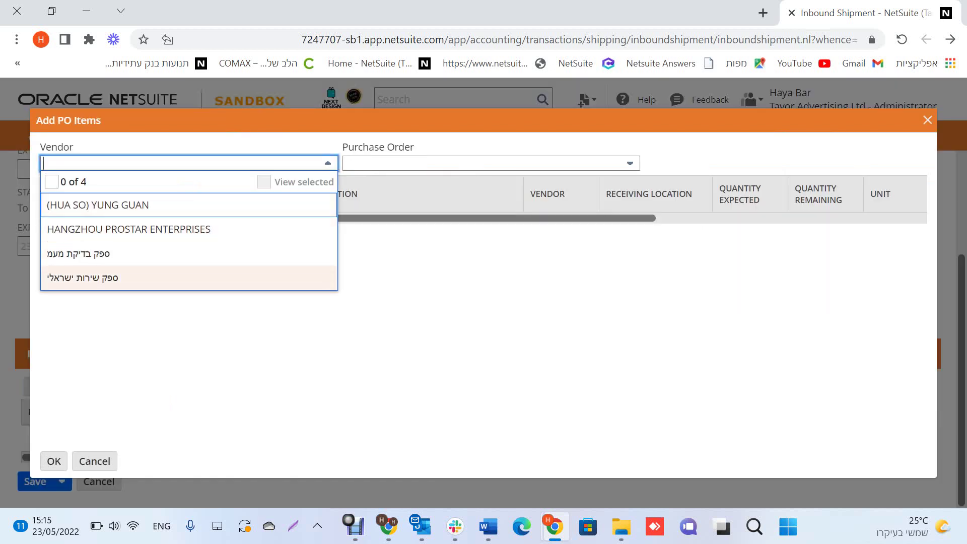
click(82, 278)
click(98, 205)
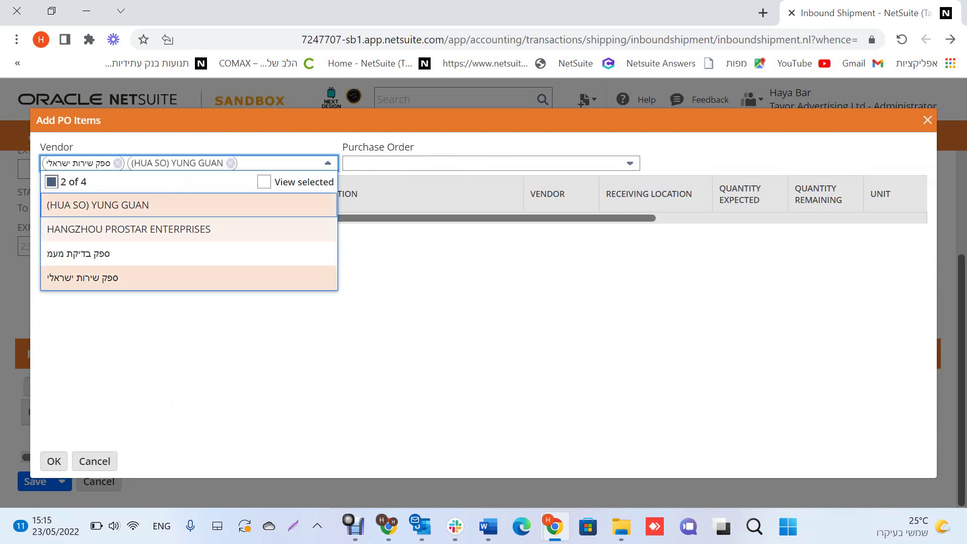
click(128, 230)
click(491, 163)
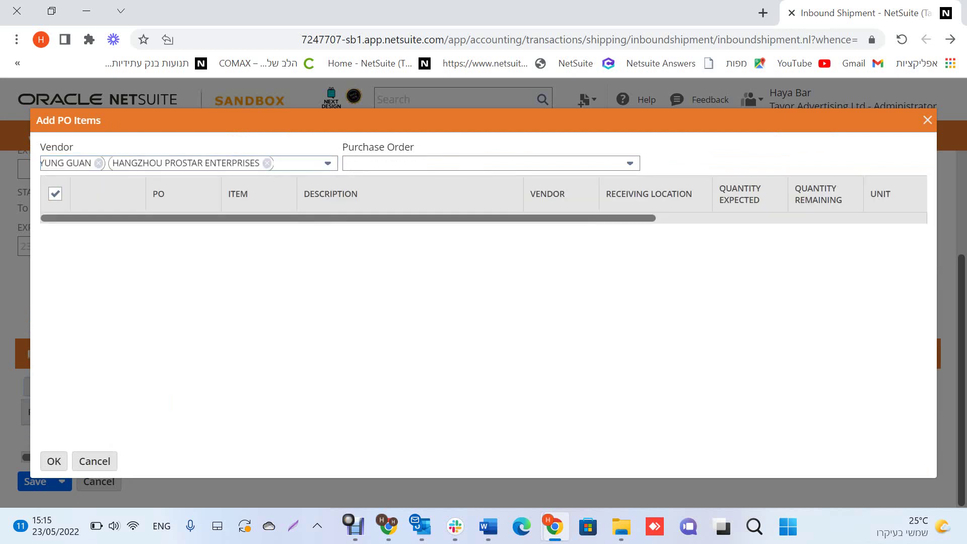
Choose the first, second and fifth purchase orders offered and add all their items to the shipment
click(491, 163)
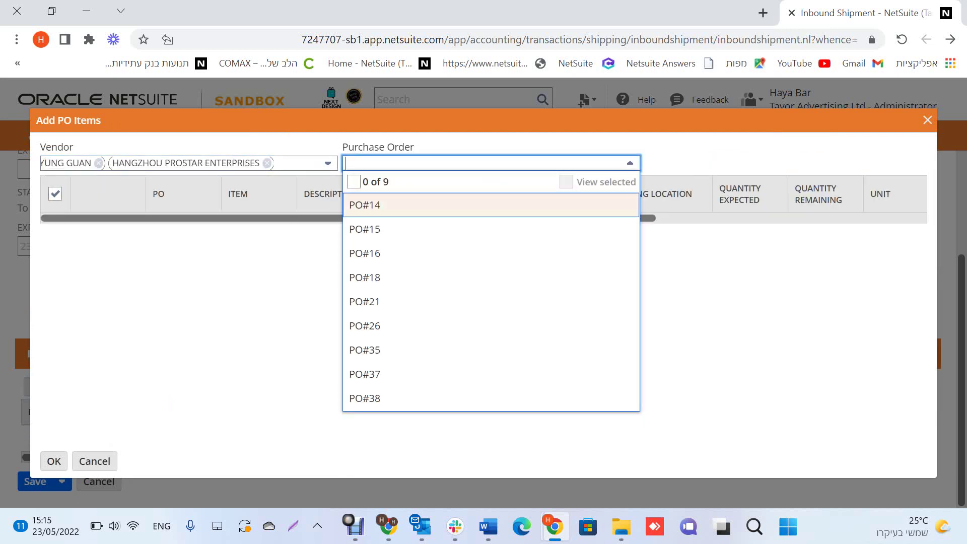
click(365, 205)
click(364, 229)
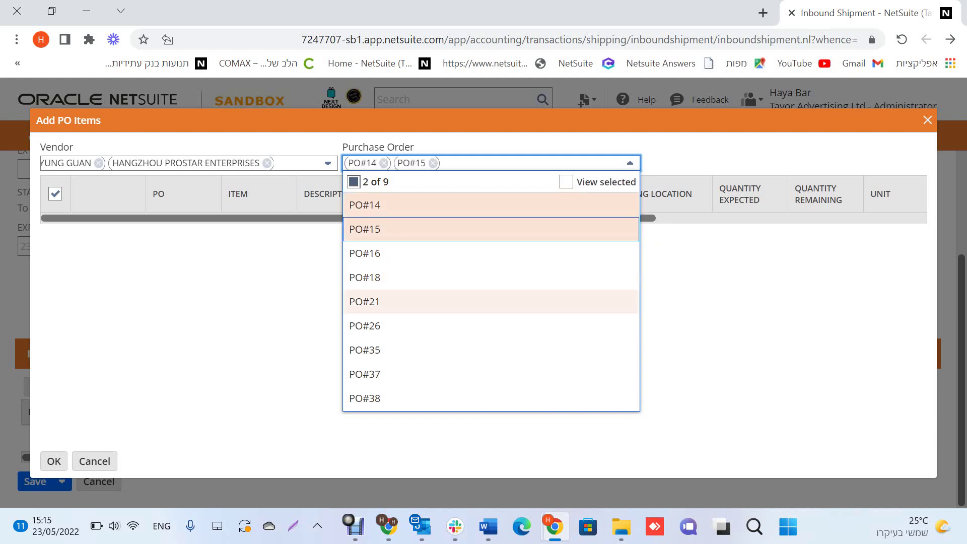
click(364, 301)
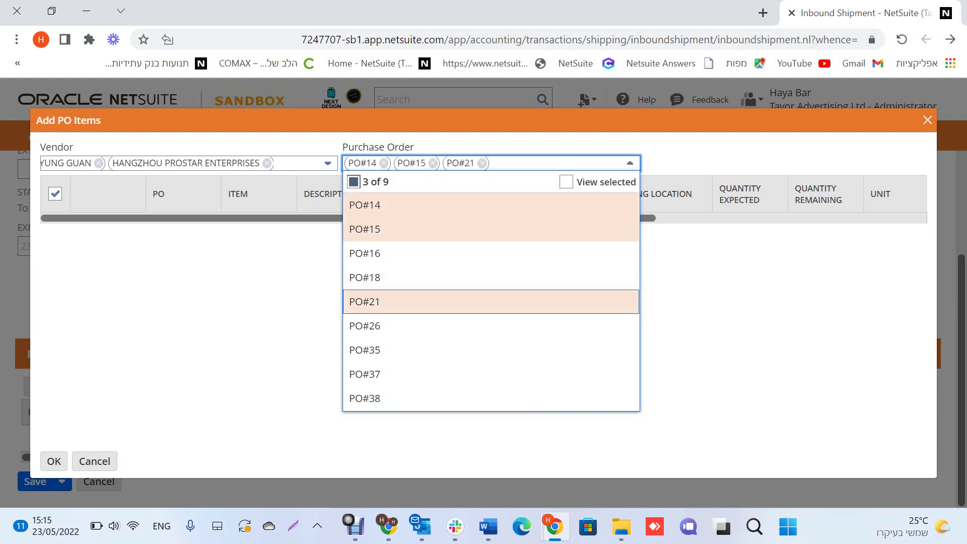
key(Tab)
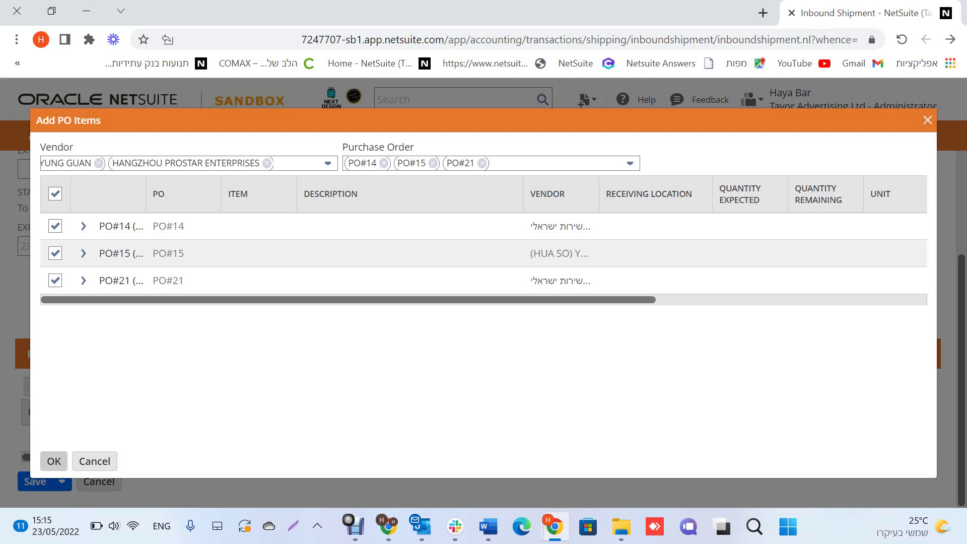
click(54, 461)
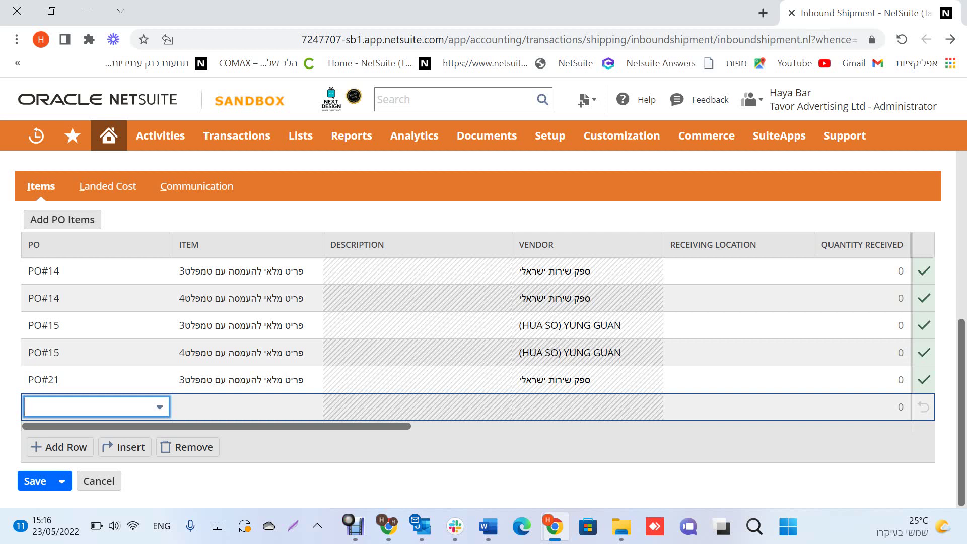
Enter a landed cost line with category Landed Cost ביטוח, amount 100 and currency ILS
key(alt+l)
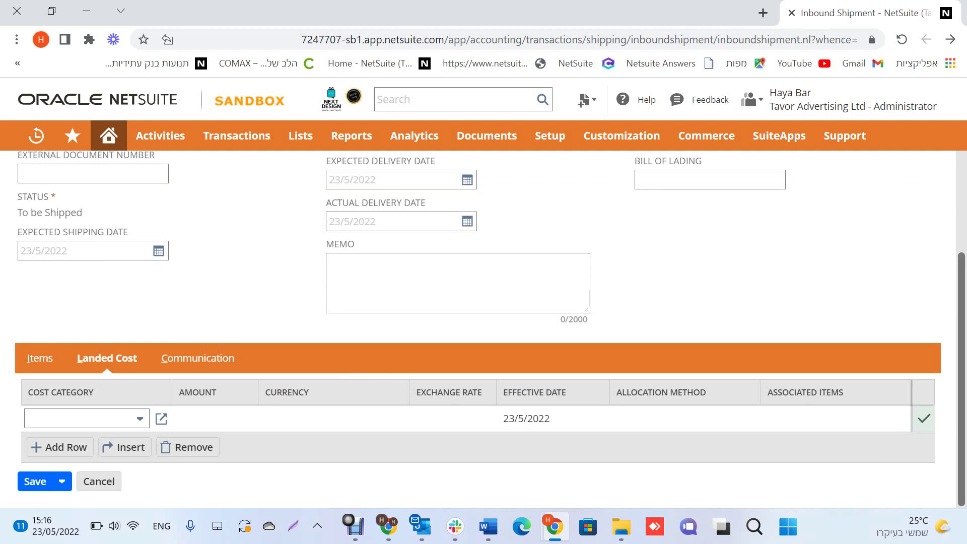
click(139, 418)
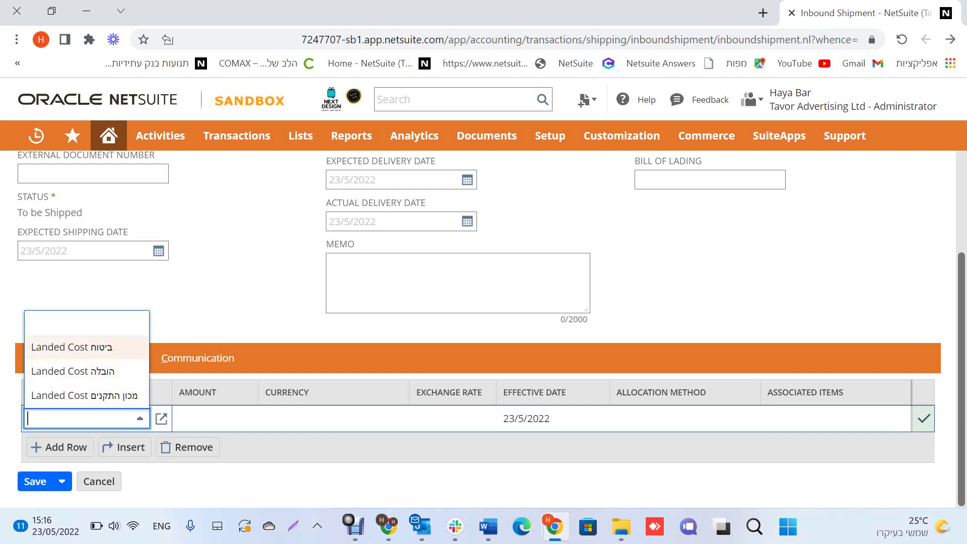
click(86, 346)
click(214, 418)
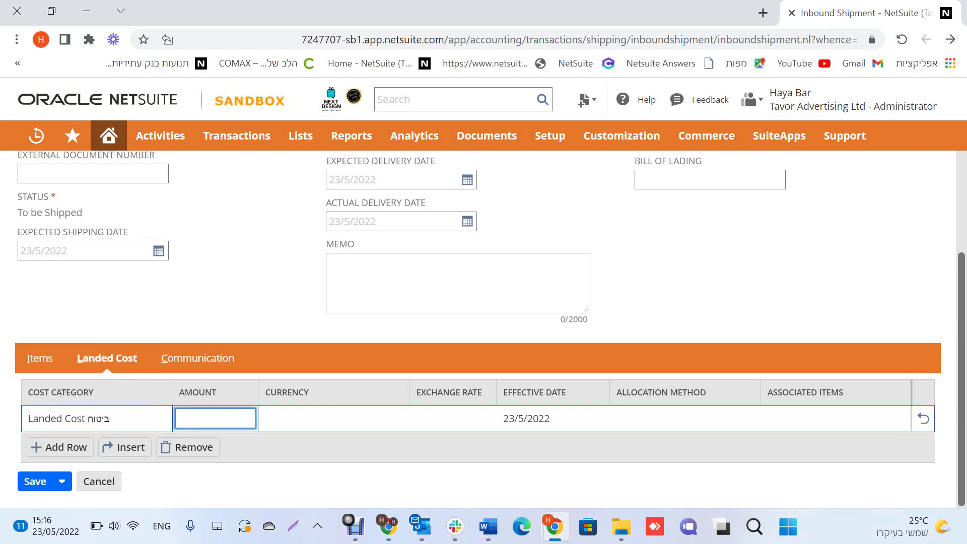
text(100)
click(324, 418)
click(324, 418)
key(Up)
key(Up)
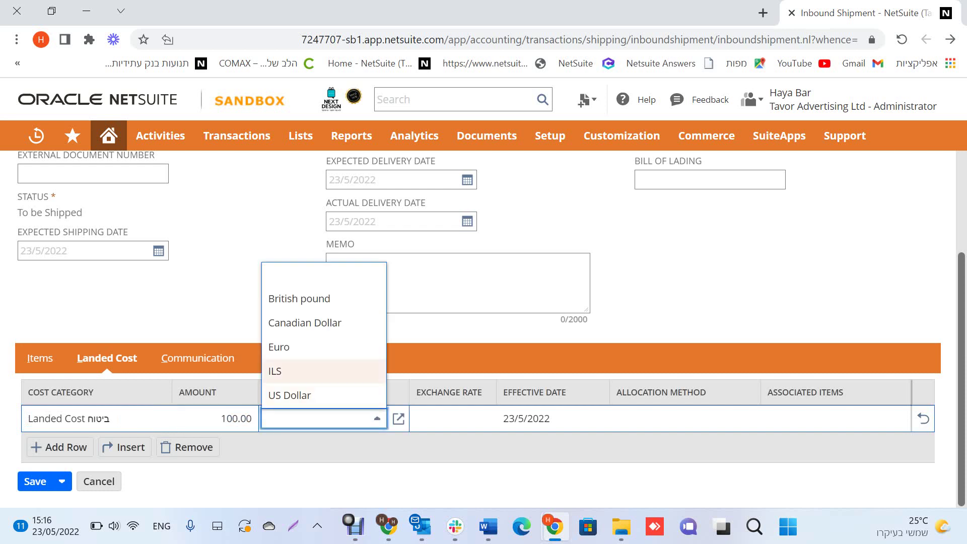
key(Return)
key(Tab)
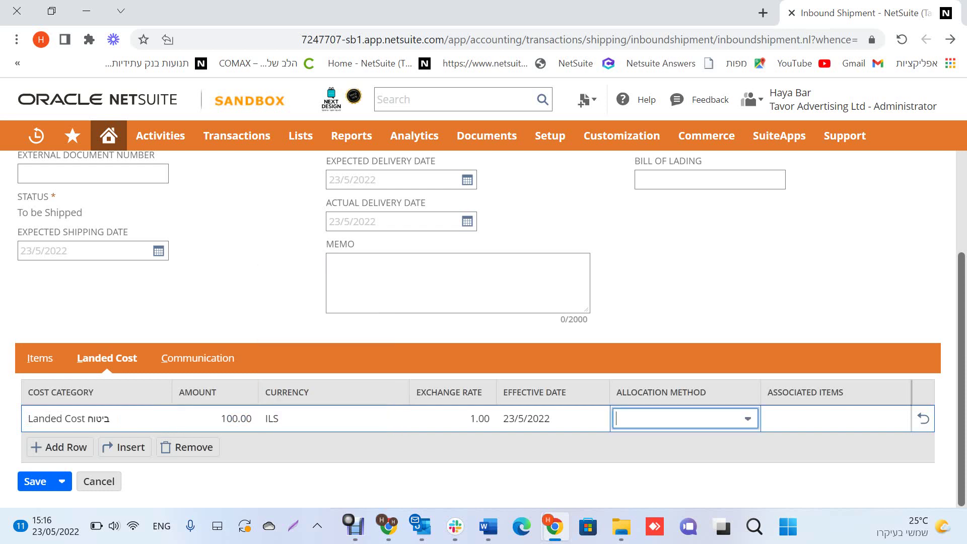
Set the ביטוח line's allocation method to Value, associate all five items with it and commit the line
key(Down)
key(Up)
key(Up)
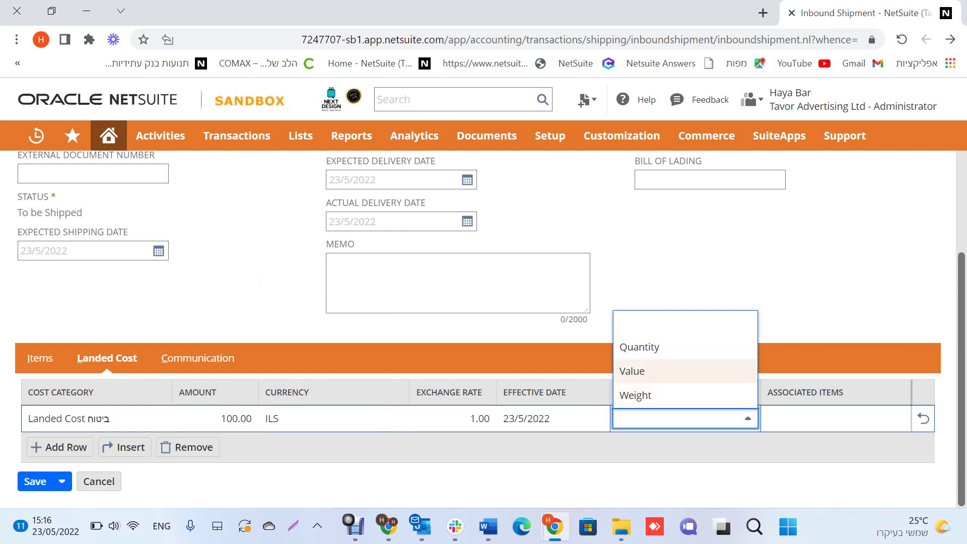
key(Return)
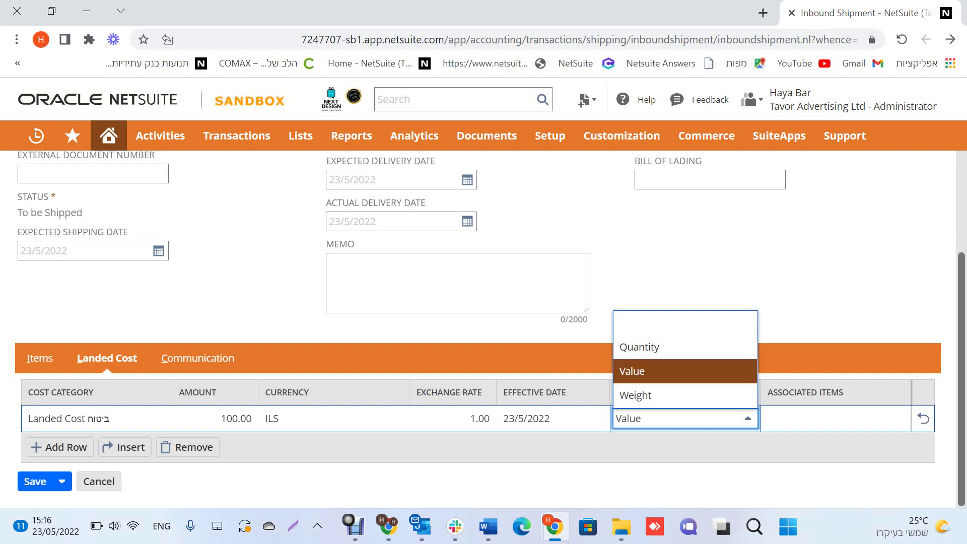
key(Tab)
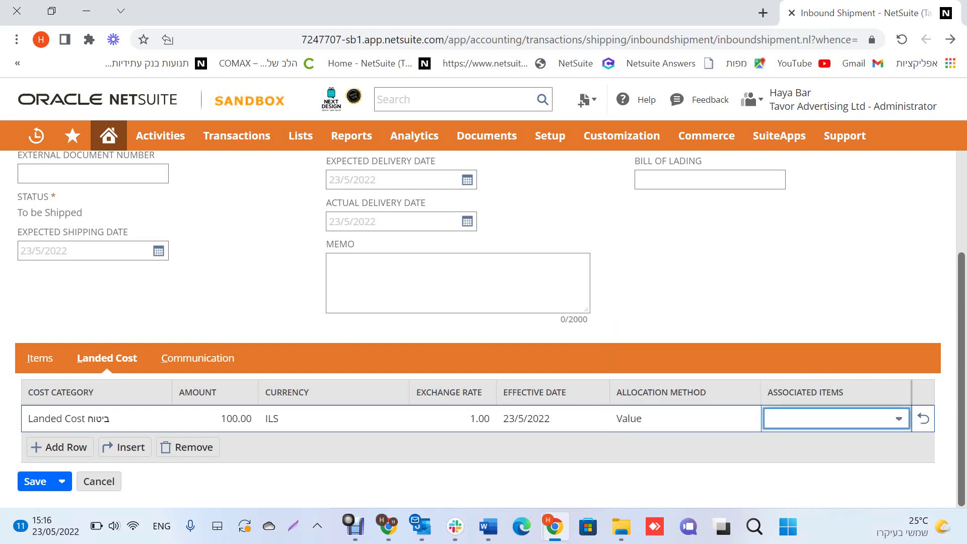
click(899, 418)
click(849, 299)
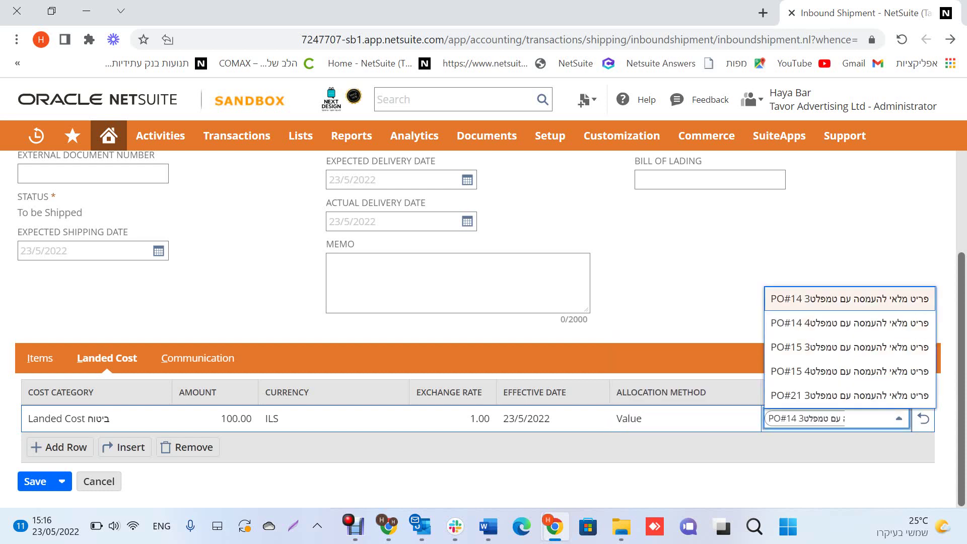
shift+click(849, 396)
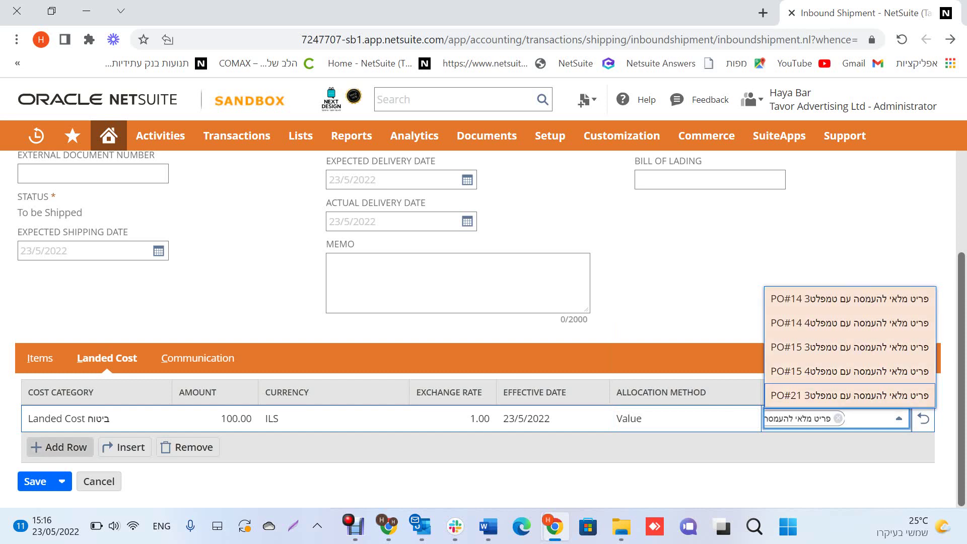
click(59, 446)
Enter a second landed cost line with category Landed Cost הובלה, amount 200 and currency ILS
click(60, 447)
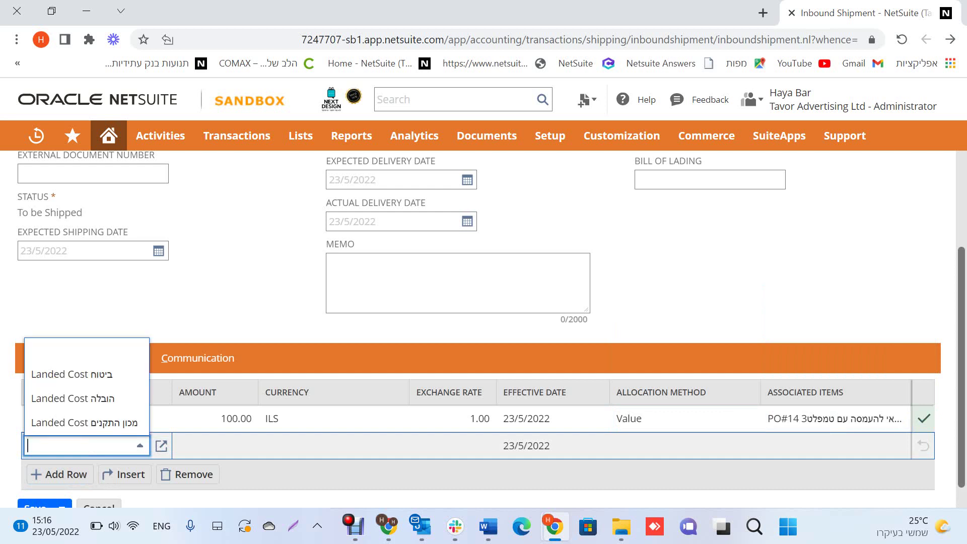
click(72, 398)
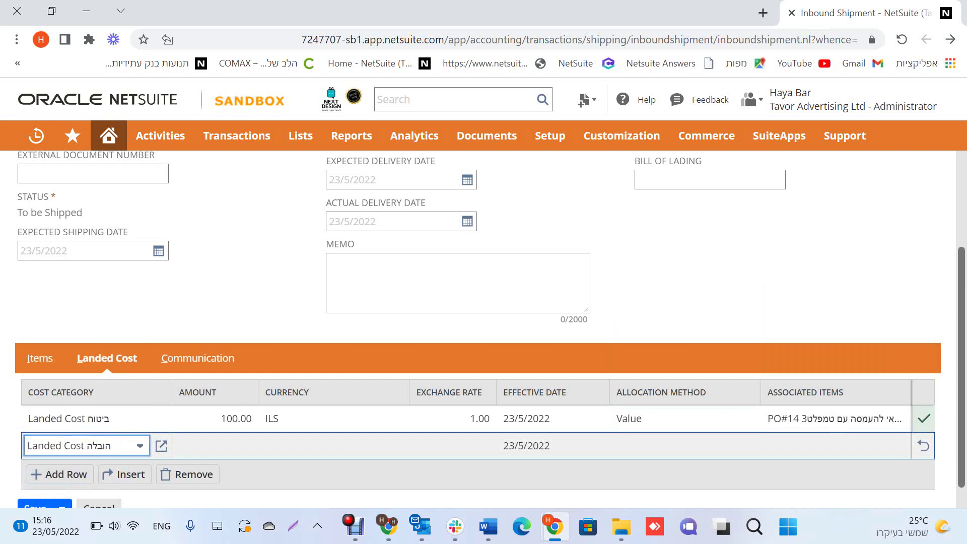
click(215, 446)
text(200)
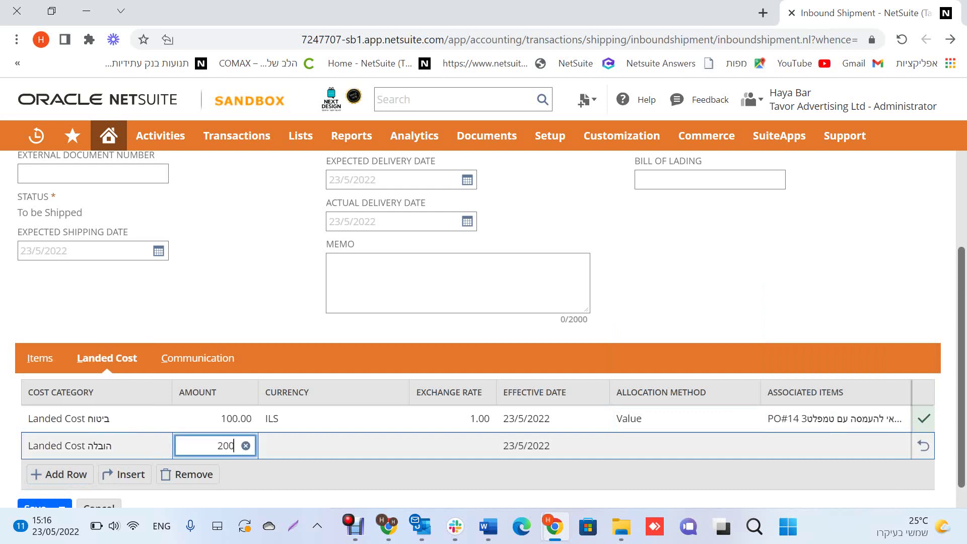
key(Tab)
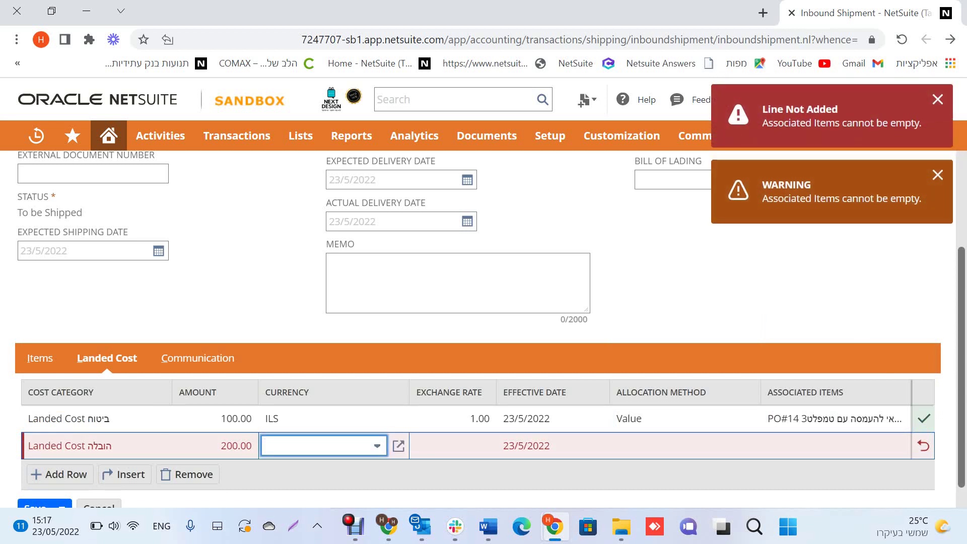
click(377, 446)
key(Return)
key(Tab)
Set the הובלה line's allocation method to Weight, associate all five items with it and commit the line
click(684, 445)
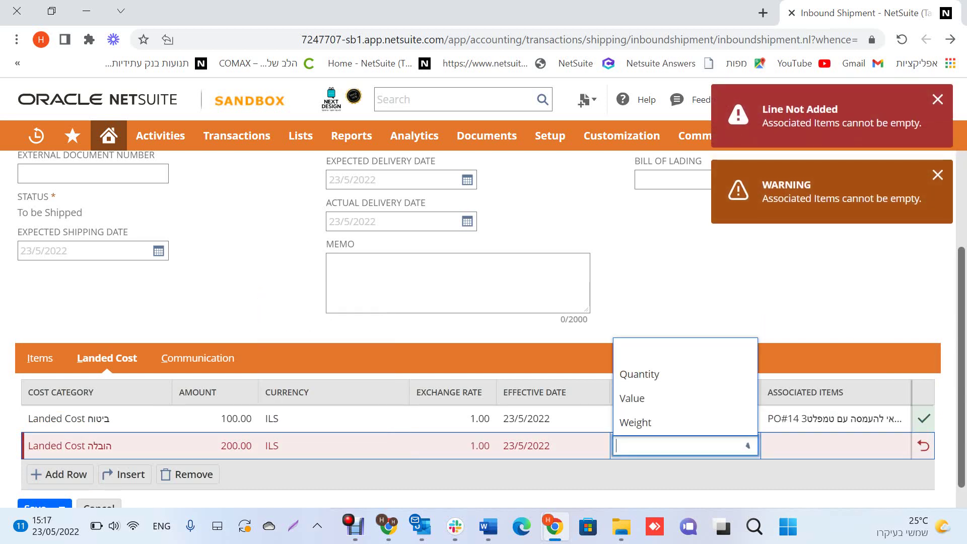
click(684, 422)
key(Return)
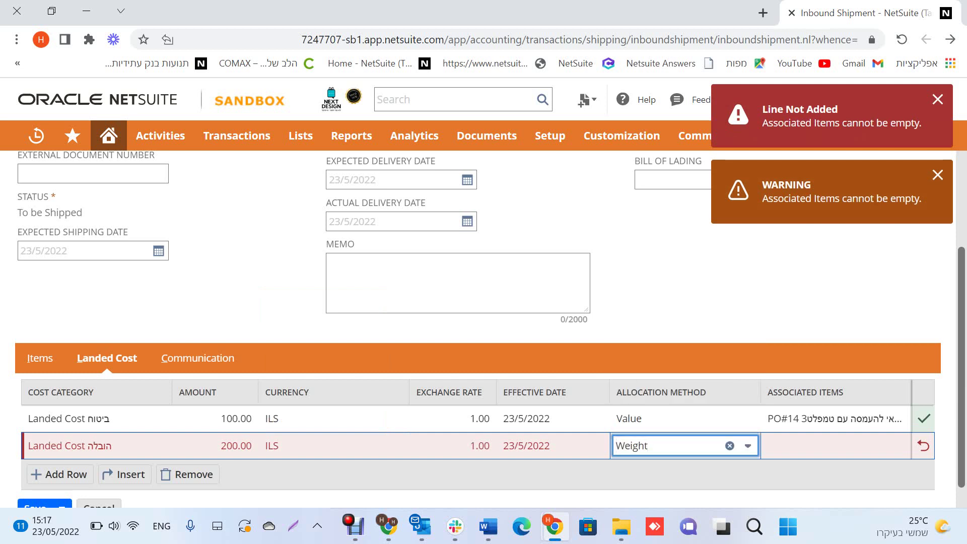
key(Tab)
key(Down)
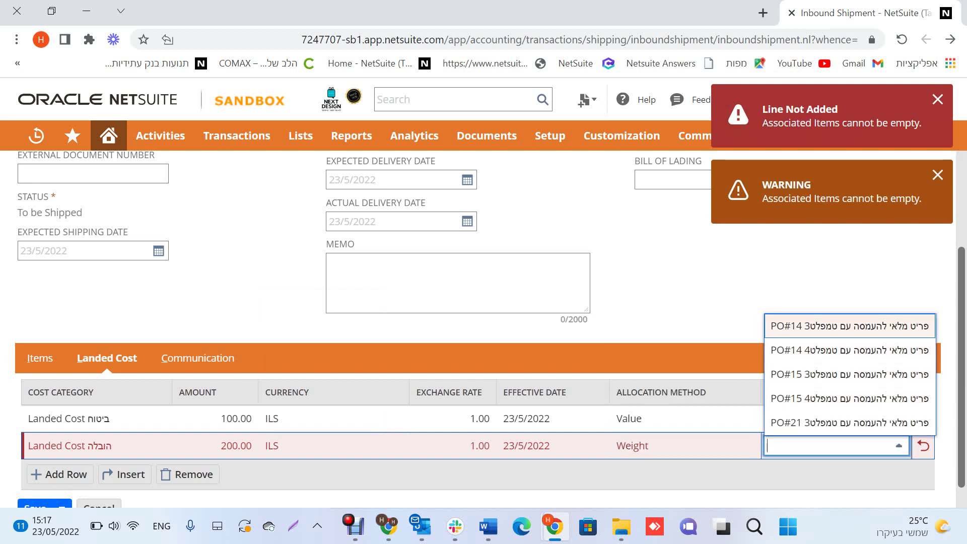
click(849, 326)
shift+click(849, 422)
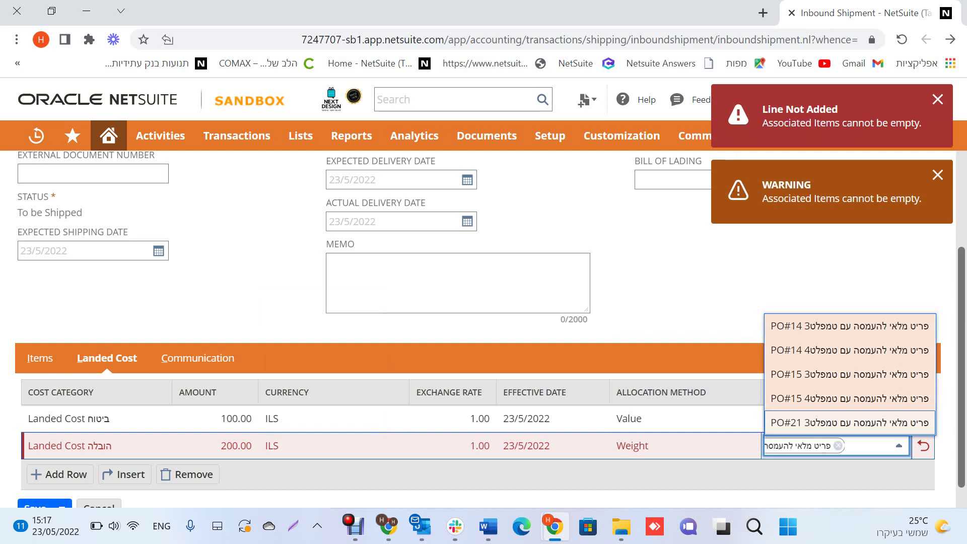
click(59, 474)
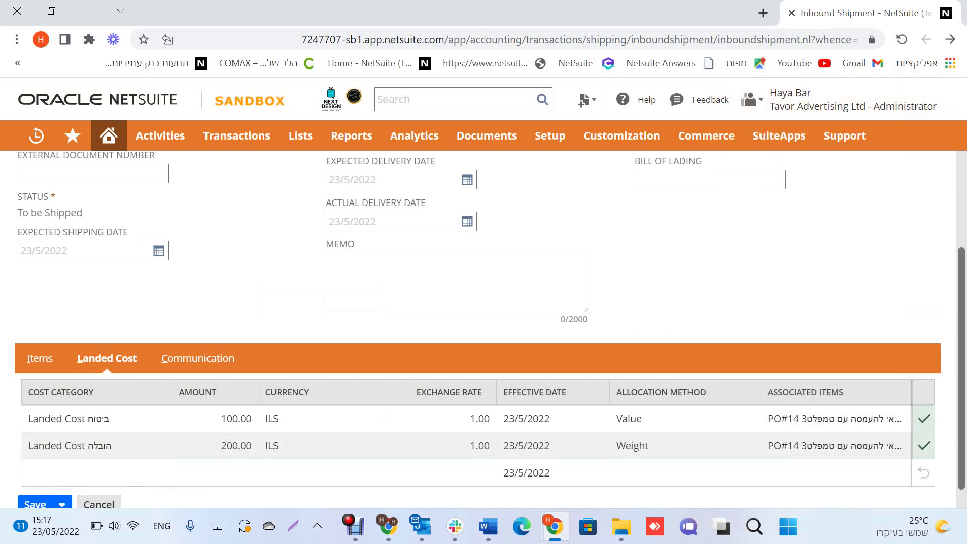
Save the inbound shipment and review the item lines on the saved record
scroll(483, 328, down, 1)
click(35, 481)
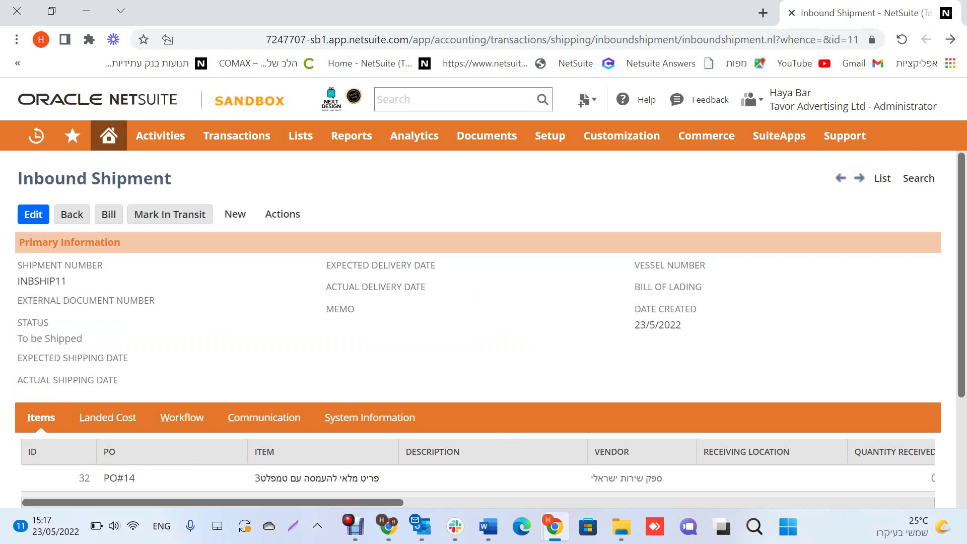
scroll(484, 322, down, 3)
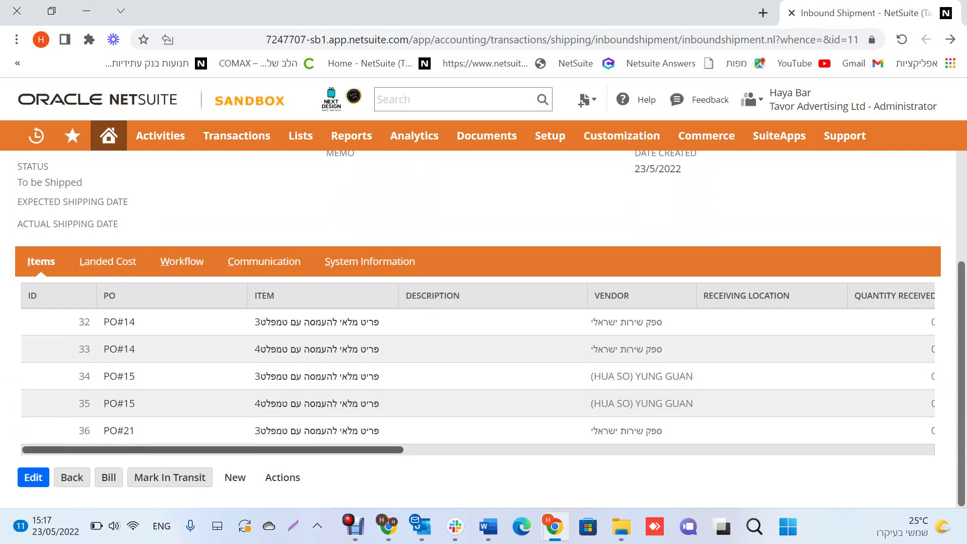
Examine the PO rate, unit landed cost and total unit cost of the two PO#14 item lines
scroll(478, 368, right, 10)
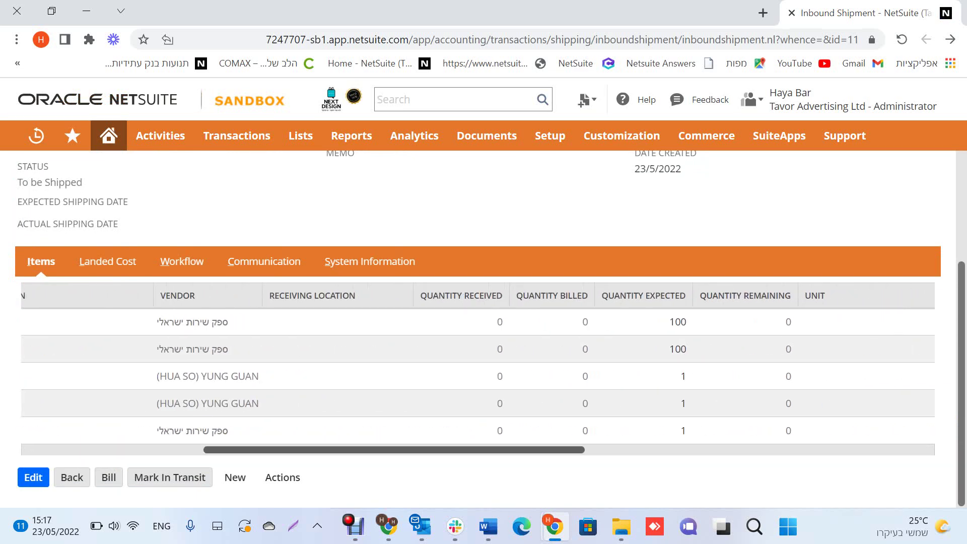
scroll(478, 368, right, 5)
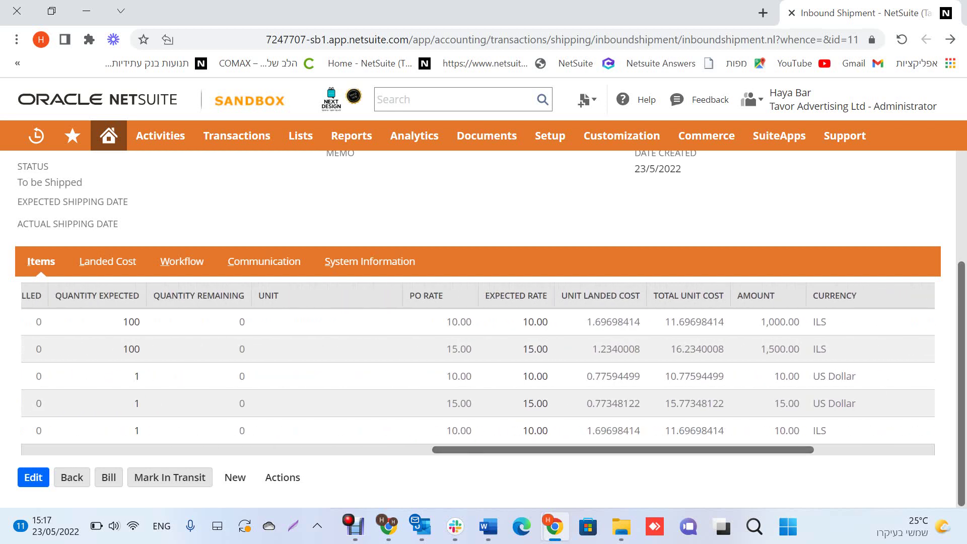
double_click(458, 322)
click(458, 322)
drag(586, 322, 607, 322)
click(606, 322)
drag(665, 322, 690, 322)
drag(446, 349, 472, 349)
drag(593, 349, 600, 349)
drag(671, 349, 697, 349)
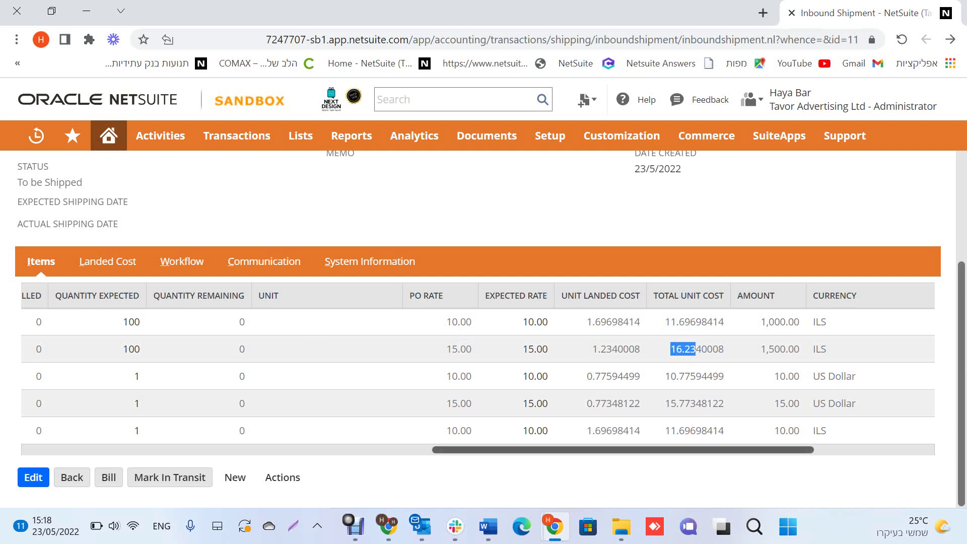
Mark the inbound shipment as in transit and look over its item lines
drag(622, 450, 213, 449)
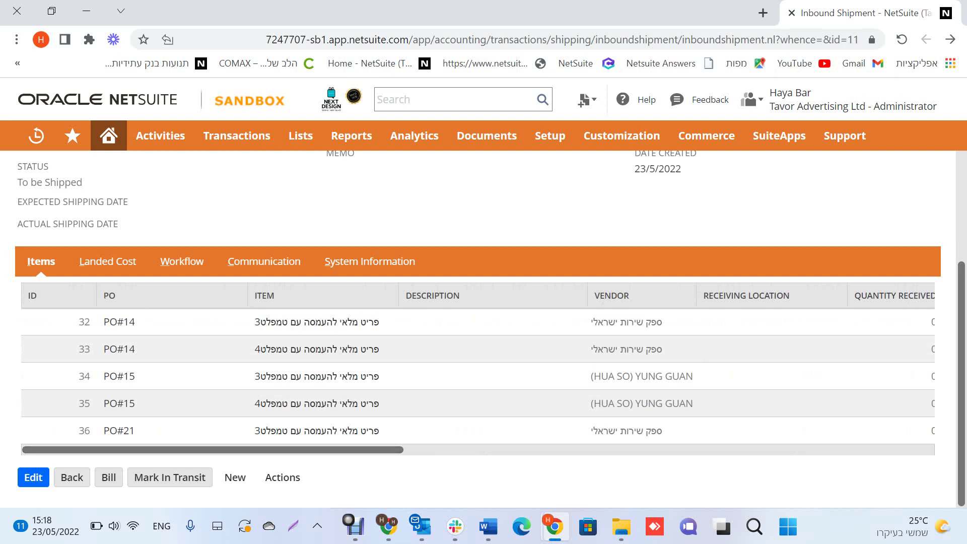
scroll(478, 302, up, 3)
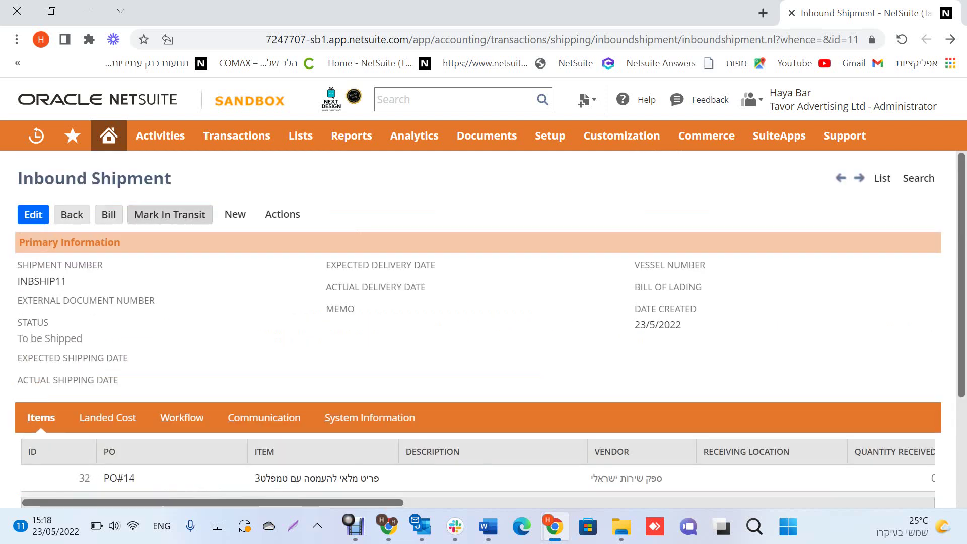
click(170, 214)
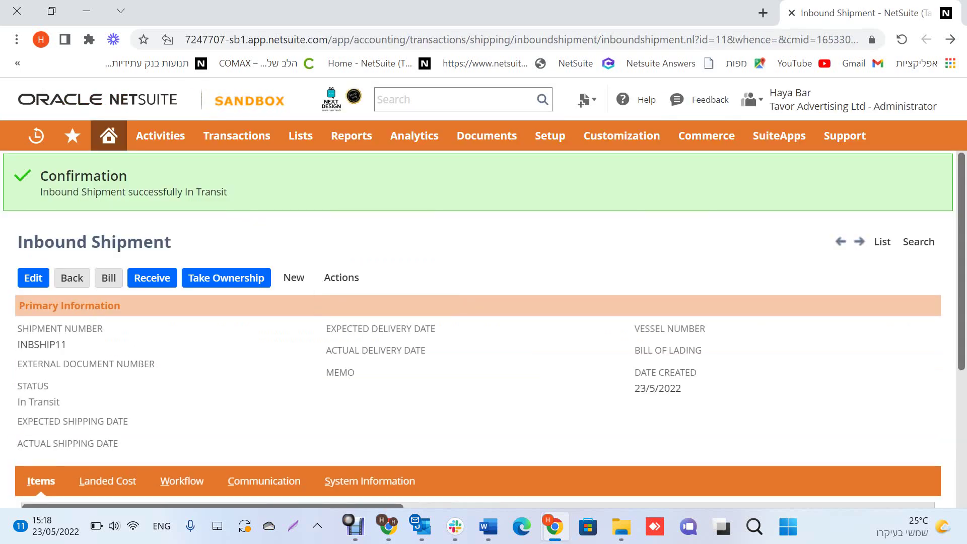
scroll(484, 328, down, 4)
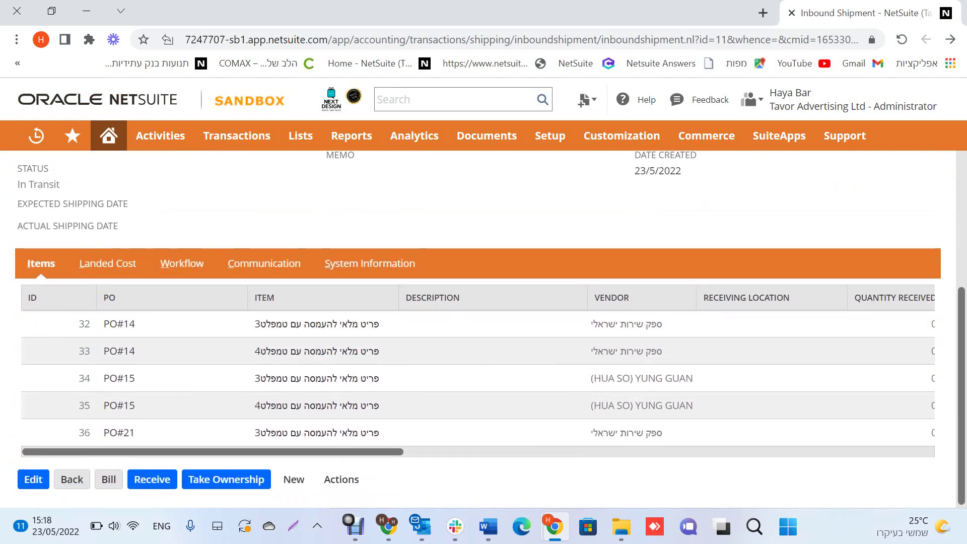
scroll(483, 327, up, 3)
scroll(483, 327, up, 2)
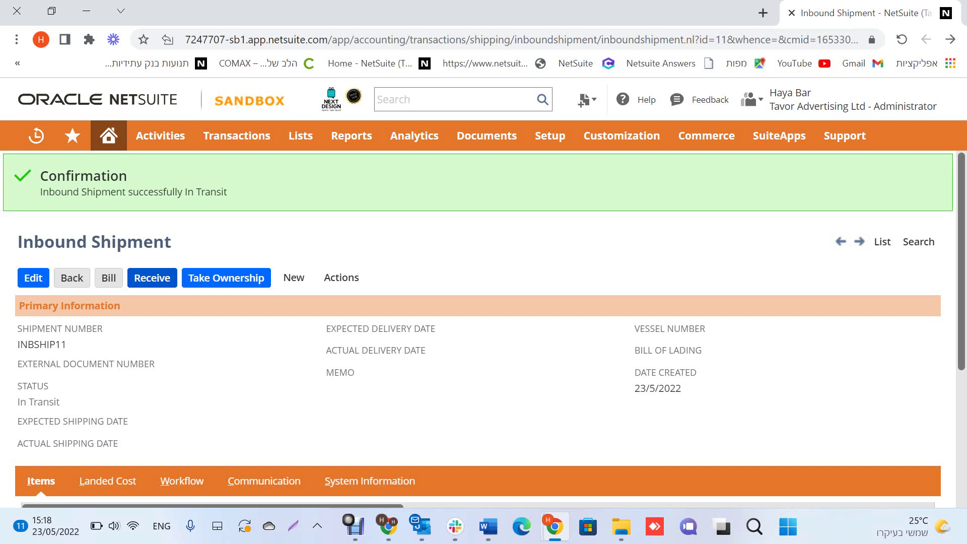
Review the shipment's landed cost lines, checking the amount, currency, allocation method and associated items for ביטוח and הובלה
click(107, 481)
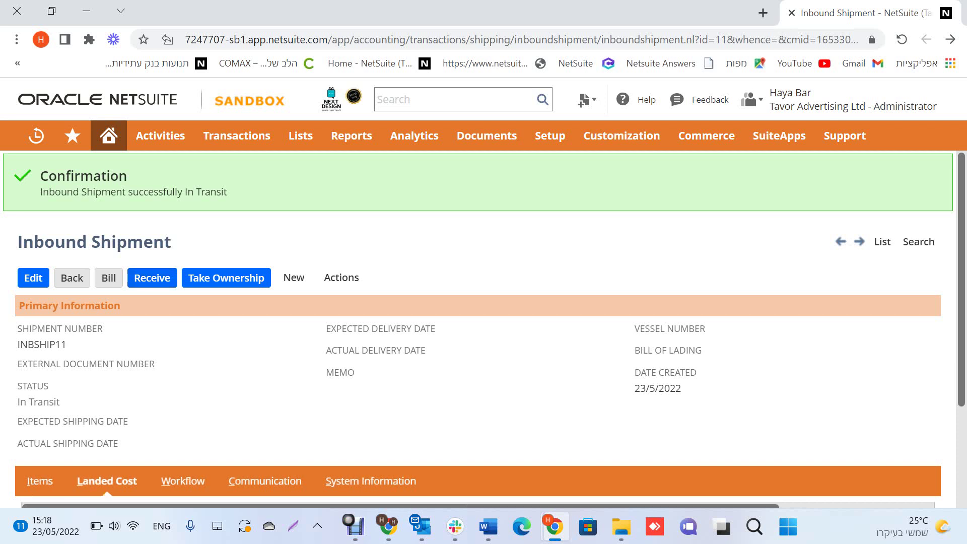
scroll(484, 337, down, 2)
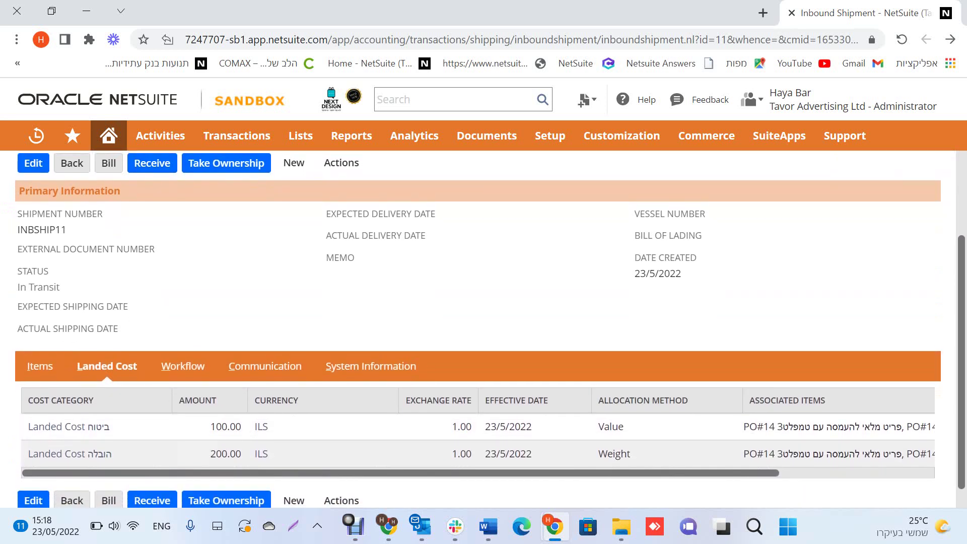
scroll(484, 332, up, 2)
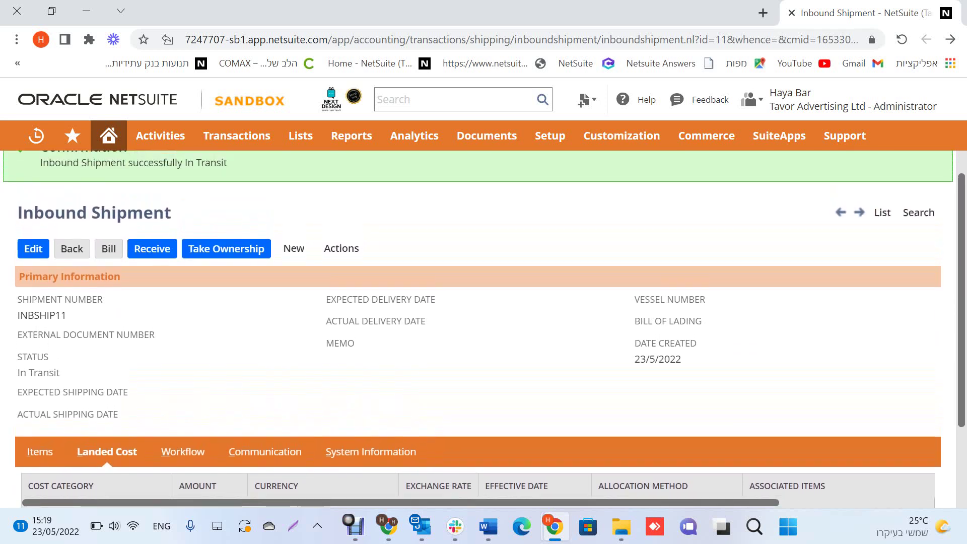
scroll(483, 332, up, 1)
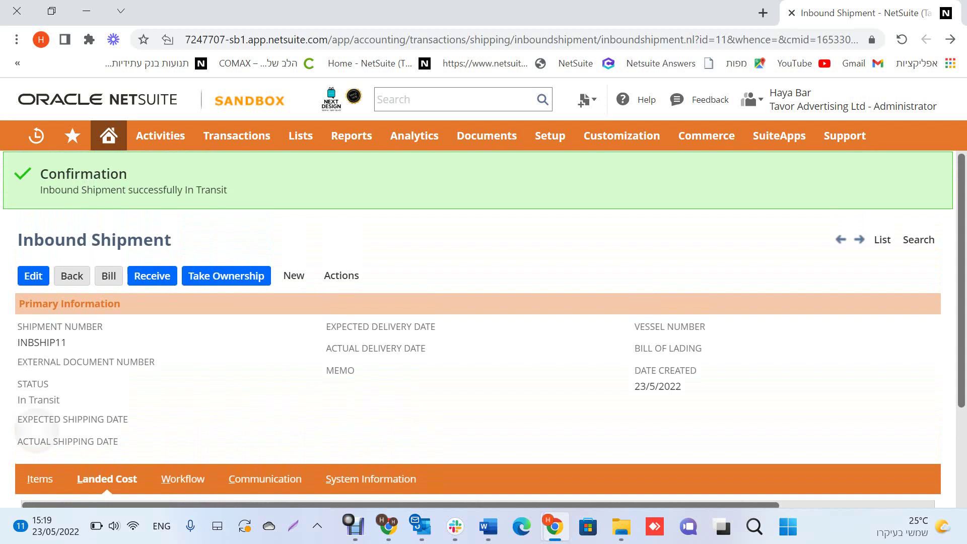
scroll(483, 333, down, 2)
scroll(484, 332, up, 2)
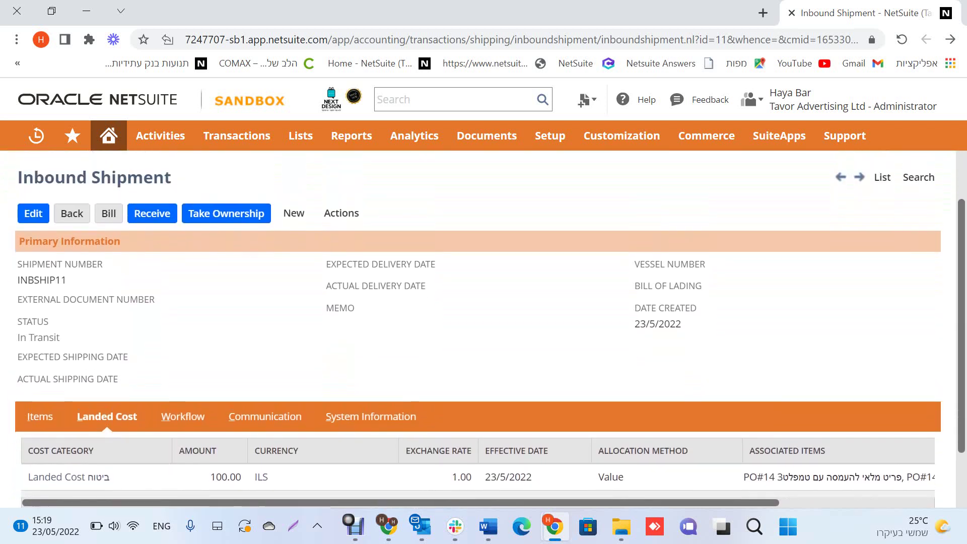
scroll(483, 332, up, 1)
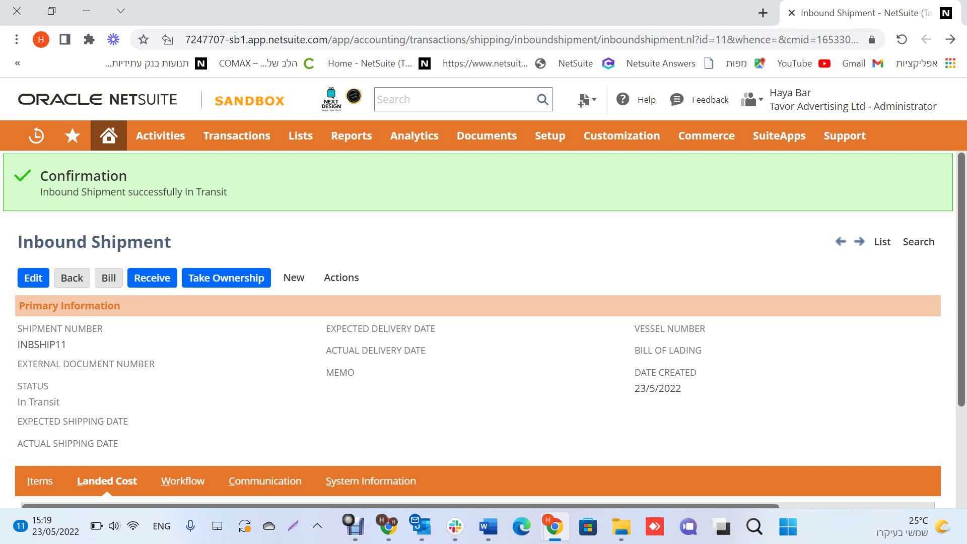
scroll(478, 329, down, 3)
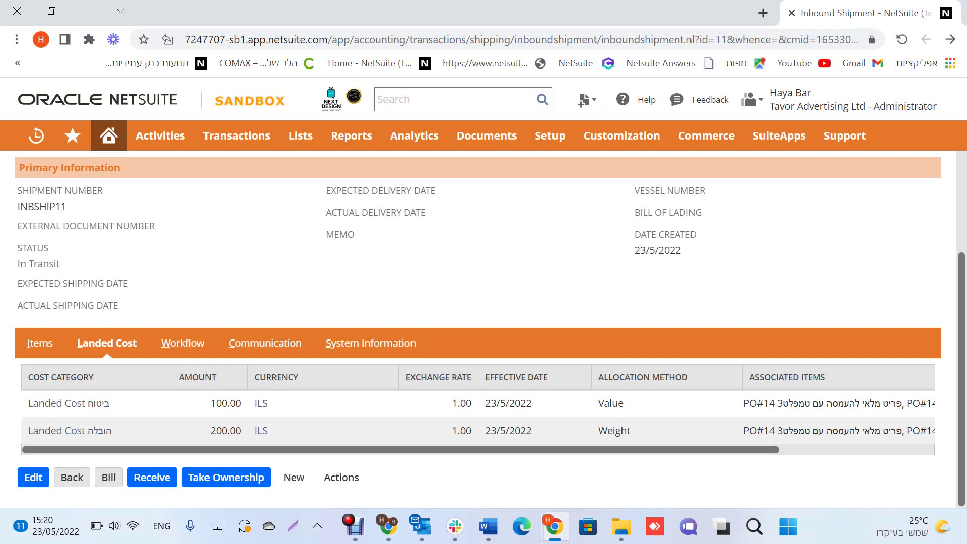
scroll(483, 333, up, 3)
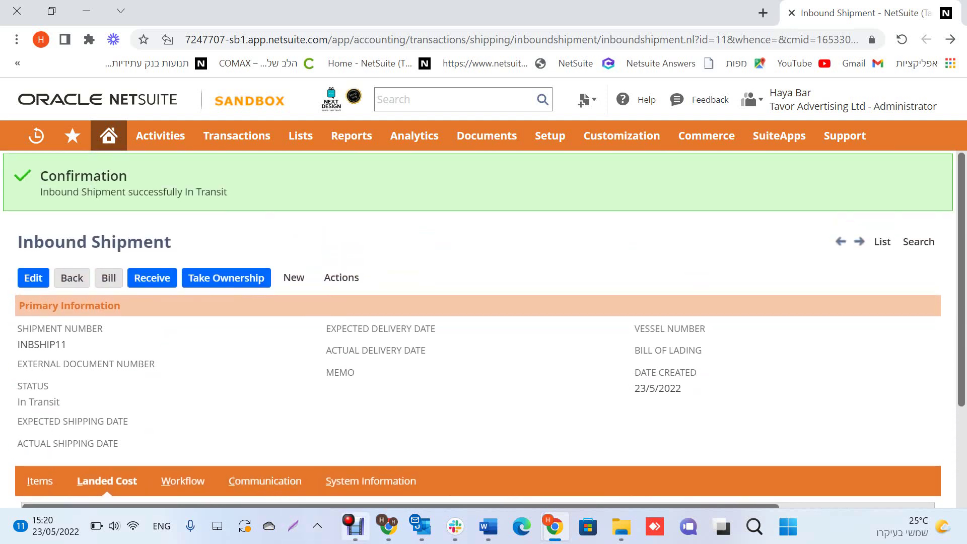
click(354, 526)
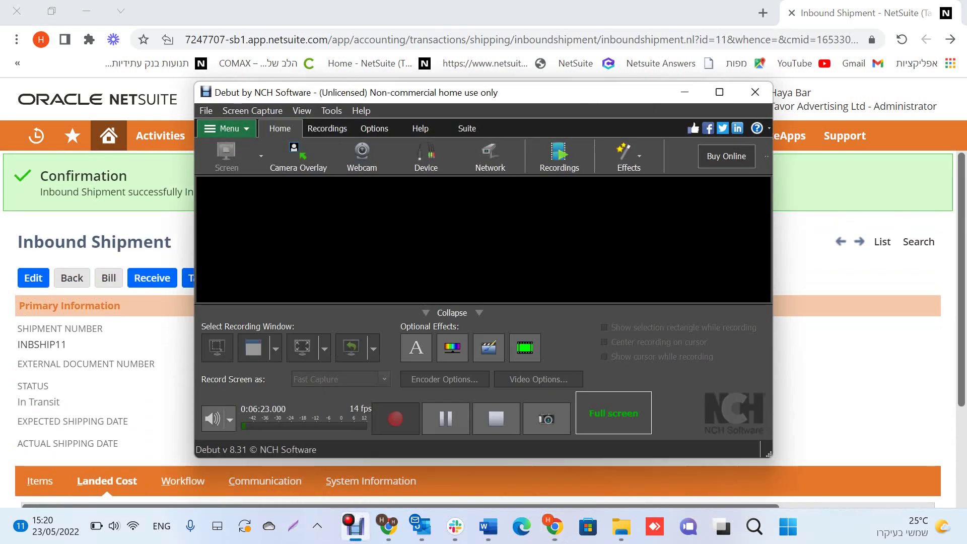